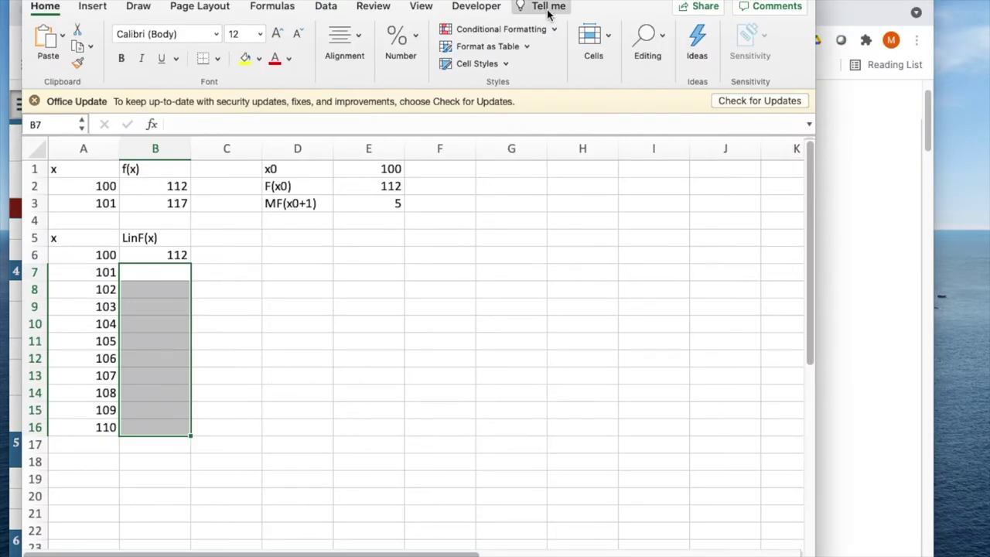
# - Switch Show Formulas on to inspect the LinF sheet's formulas, then back to values
pyautogui.click(282, 7)
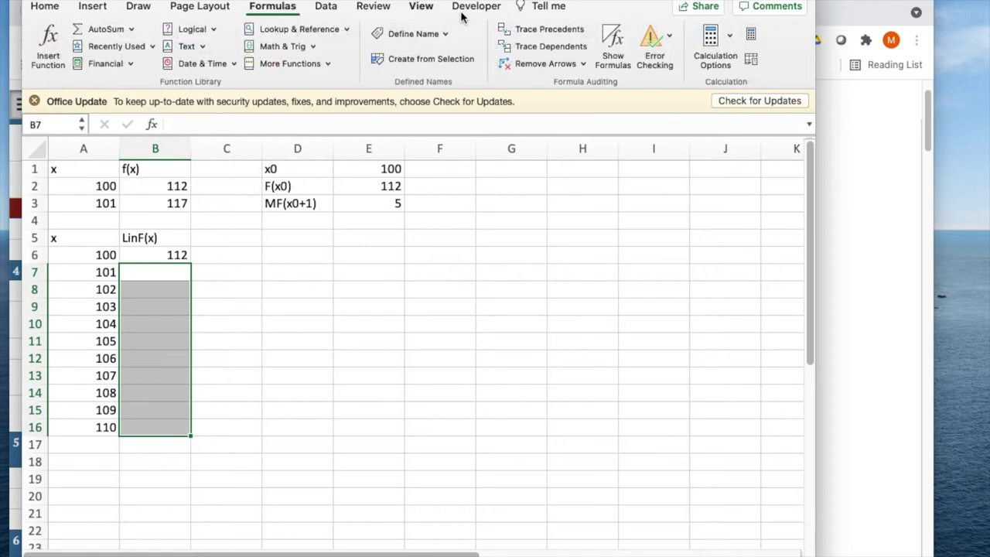
pyautogui.click(613, 45)
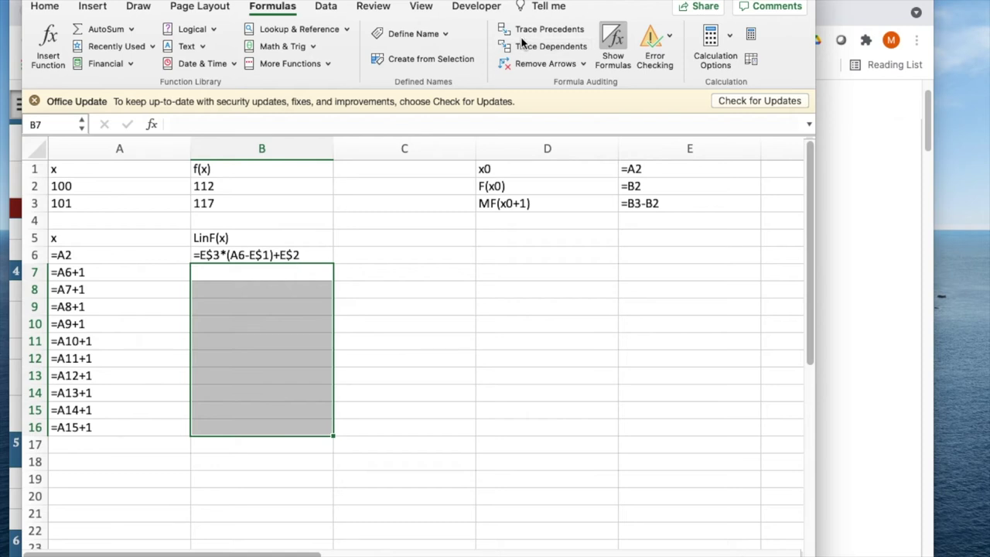
pyautogui.click(611, 32)
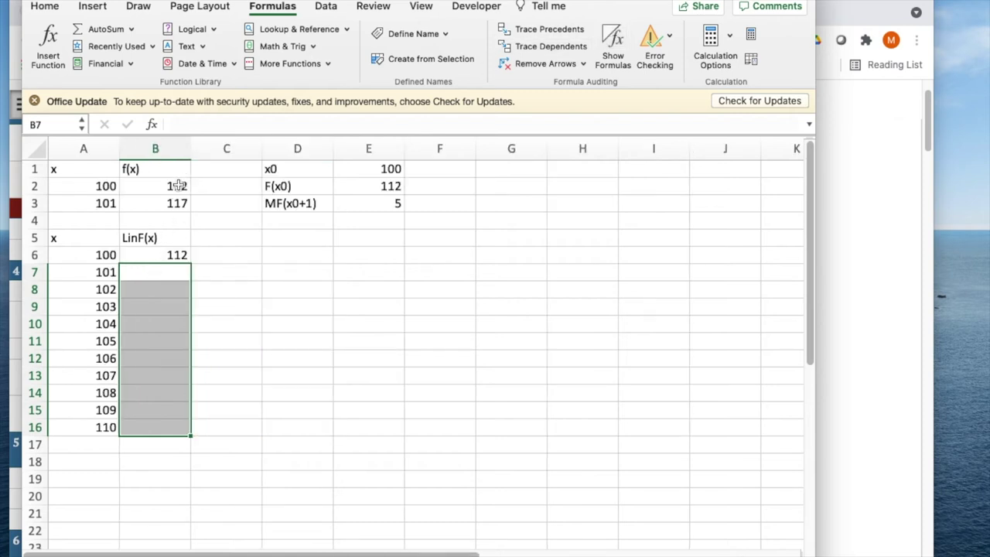
# - Fill the LinF(x) formula from B6 down to B16 (x = 110), then go to the next worksheet
pyautogui.click(180, 254)
pyautogui.click(180, 254)
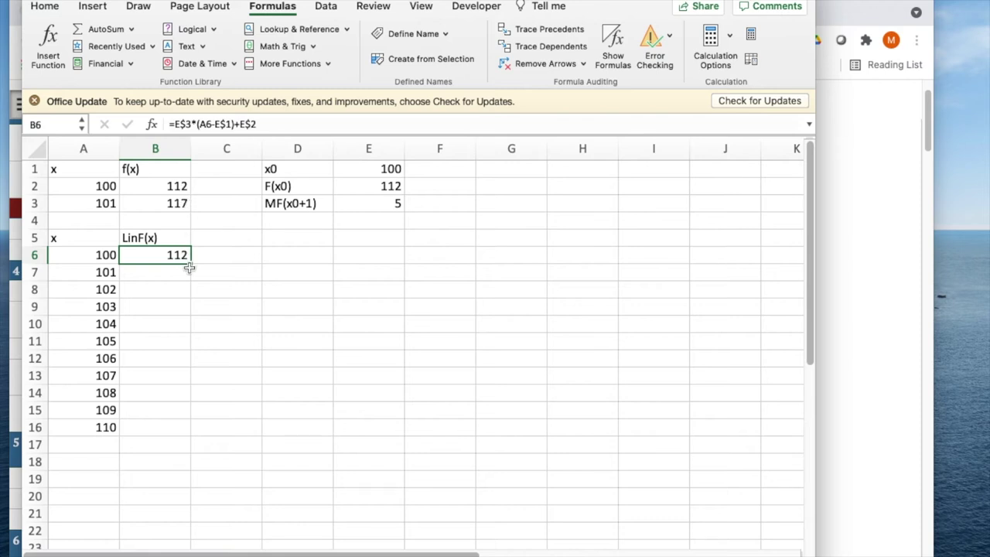
pyautogui.moveTo(190, 263); pyautogui.dragTo(191, 436)
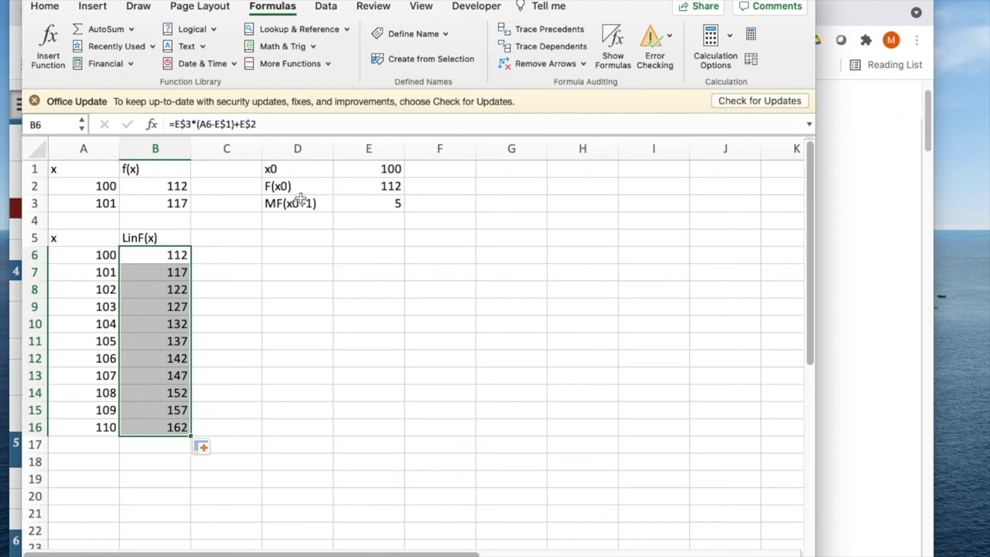
pyautogui.hotkey('ctrl', 'pagedown')
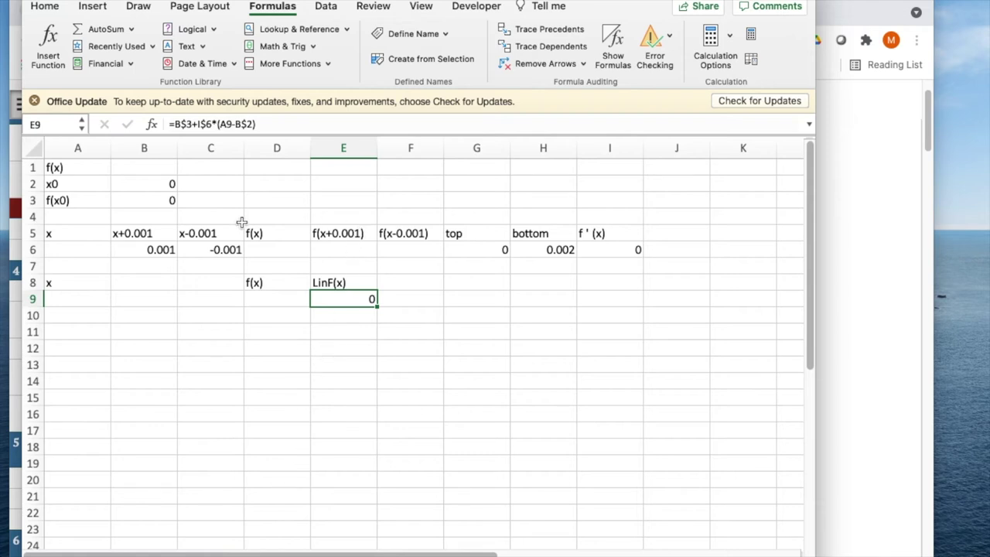
# - Turn on Show Formulas on the derivative sheet and scroll across to review its formulas
pyautogui.click(611, 43)
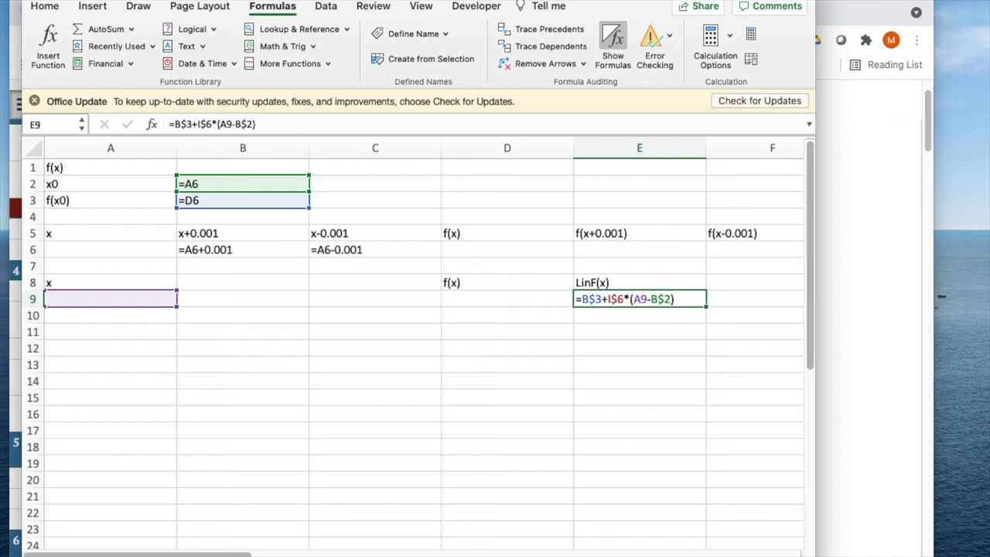
pyautogui.moveTo(222, 555); pyautogui.dragTo(286, 554)
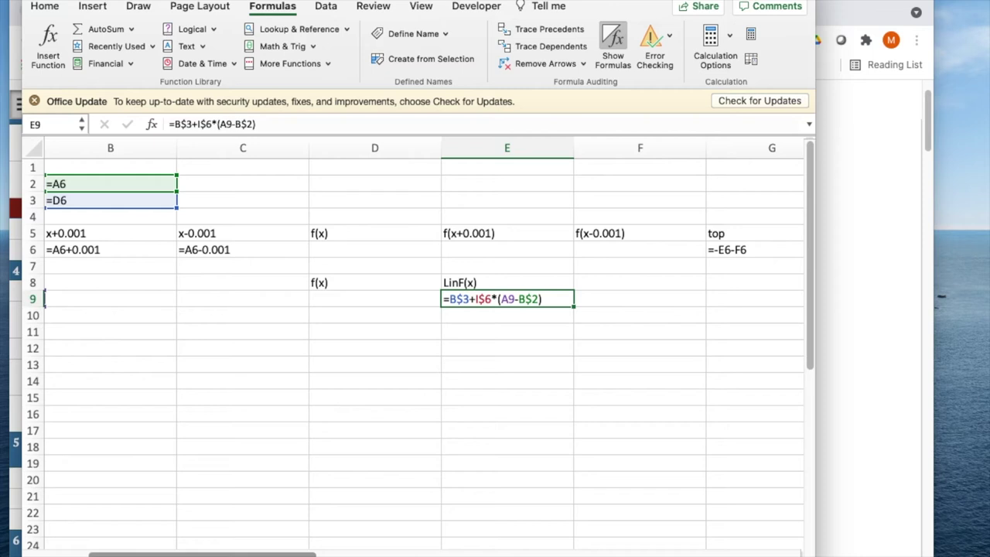
pyautogui.click(324, 555)
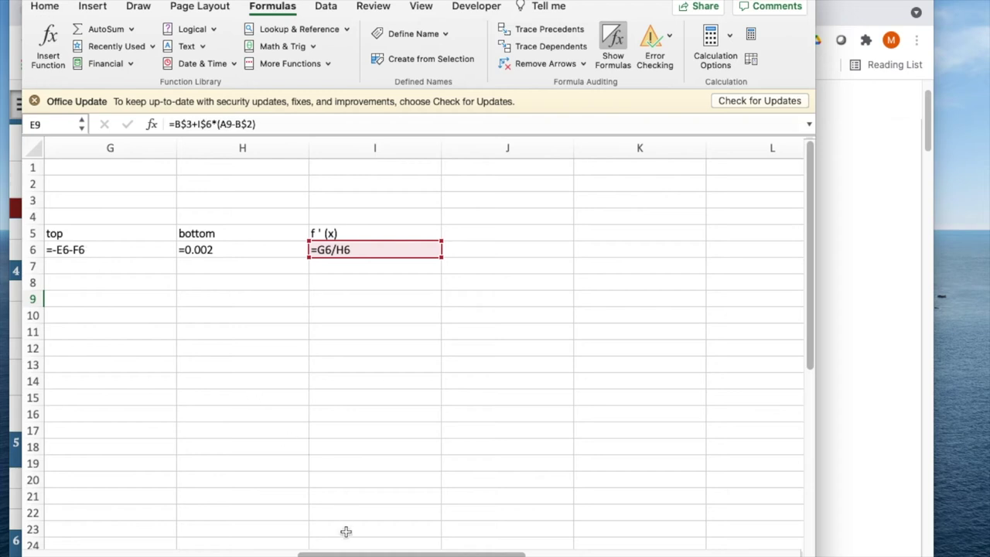
pyautogui.moveTo(341, 554); pyautogui.dragTo(303, 556)
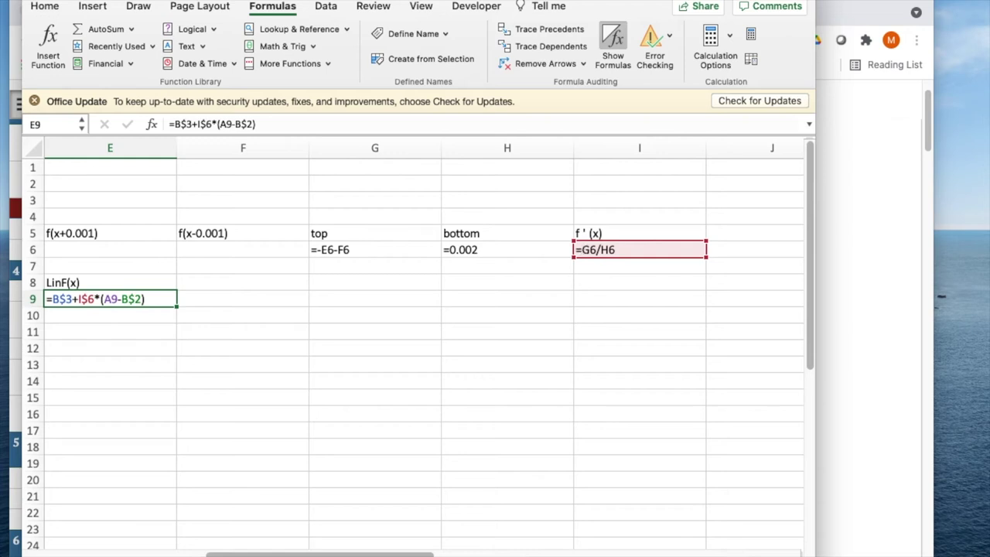
pyautogui.hscroll(-8, 418, 348)
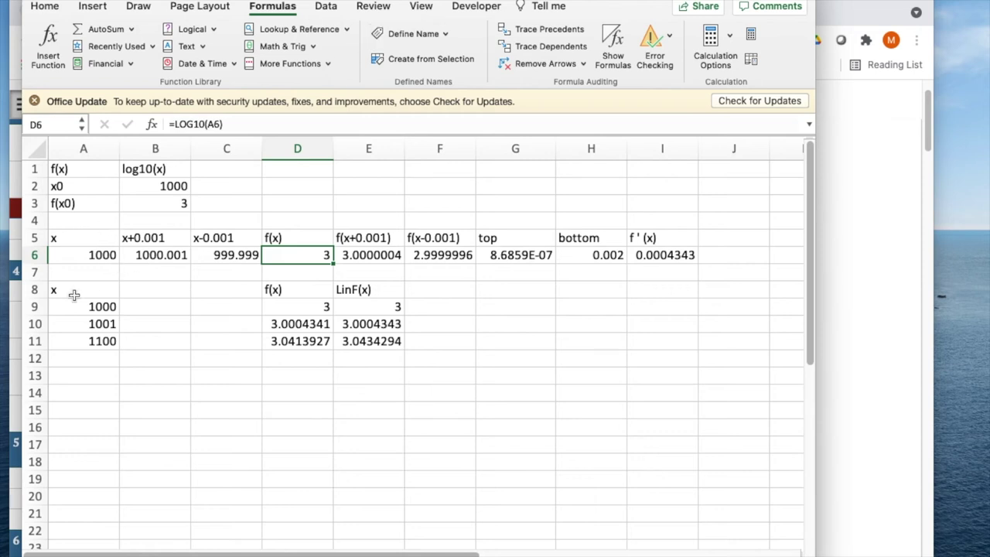
# - Review row 6's formulas from x in A6 through slope =G6/H6 in I6
pyautogui.click(91, 258)
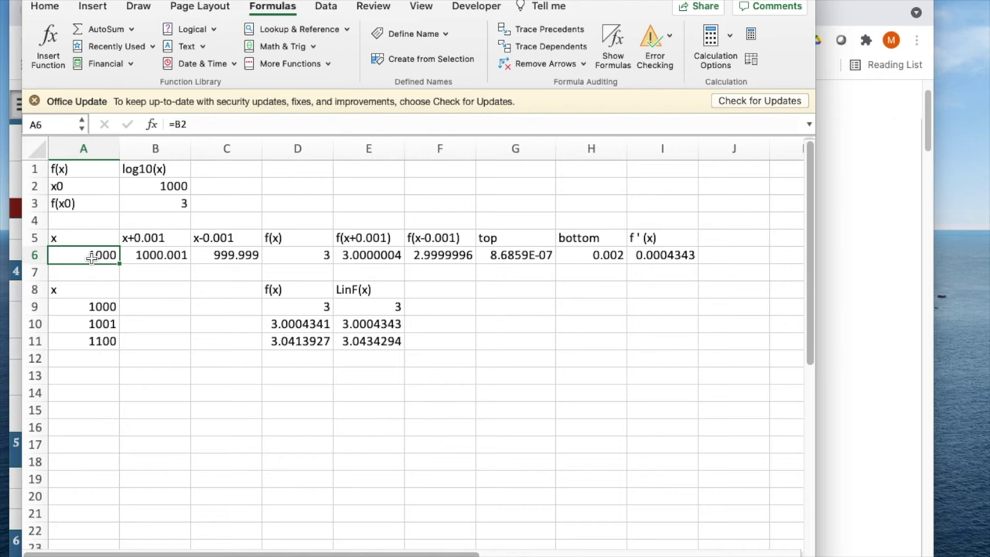
pyautogui.press('Right')
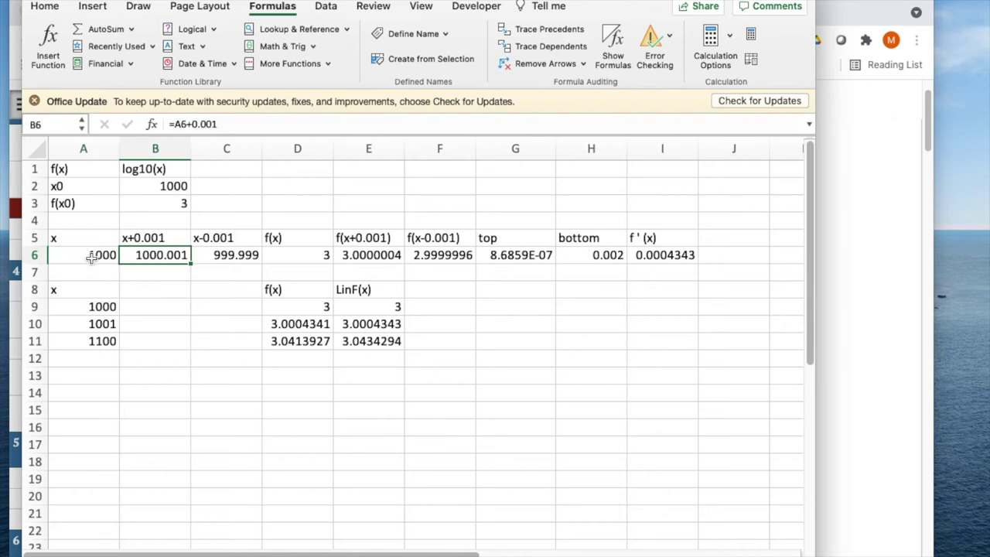
pyautogui.press('Right')
pyautogui.press('Right')
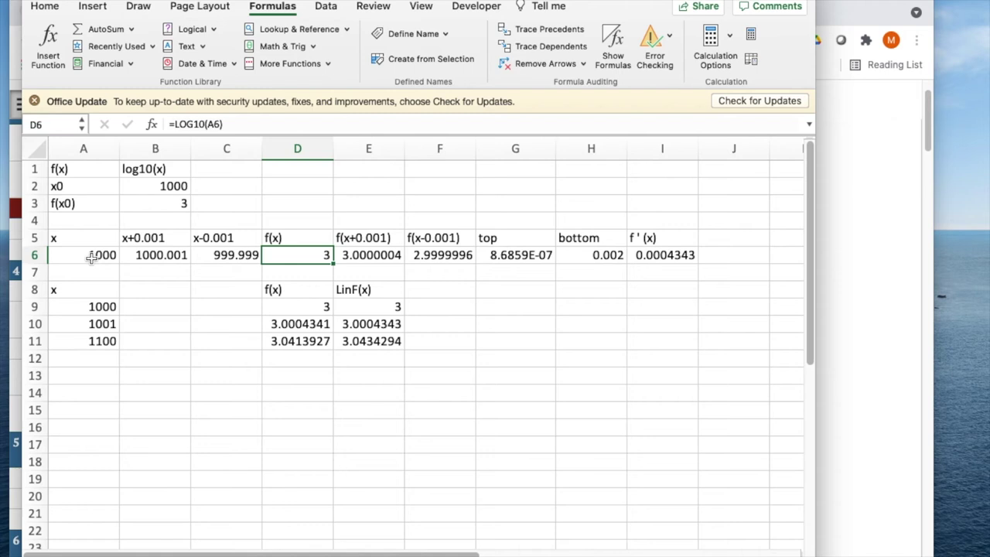
pyautogui.press('Right')
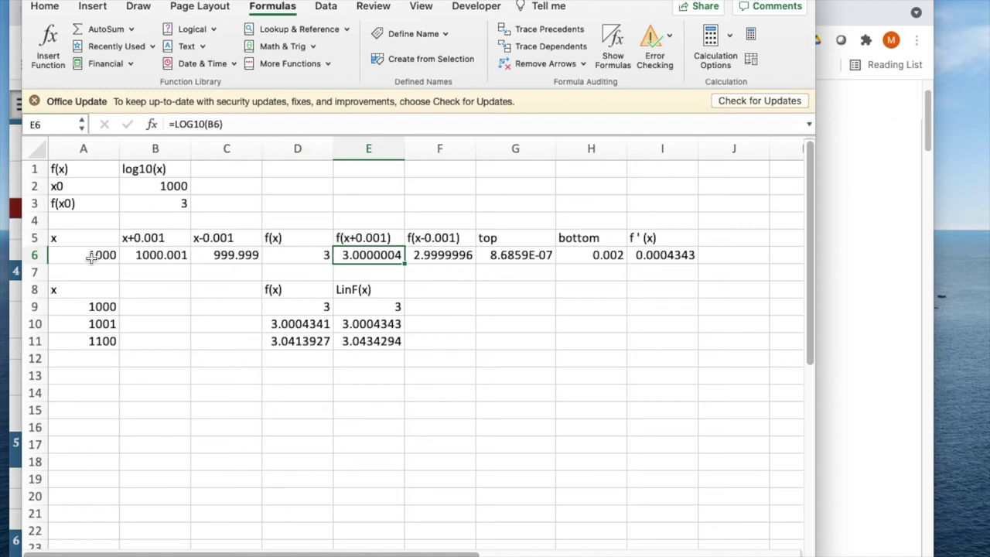
pyautogui.press('Right')
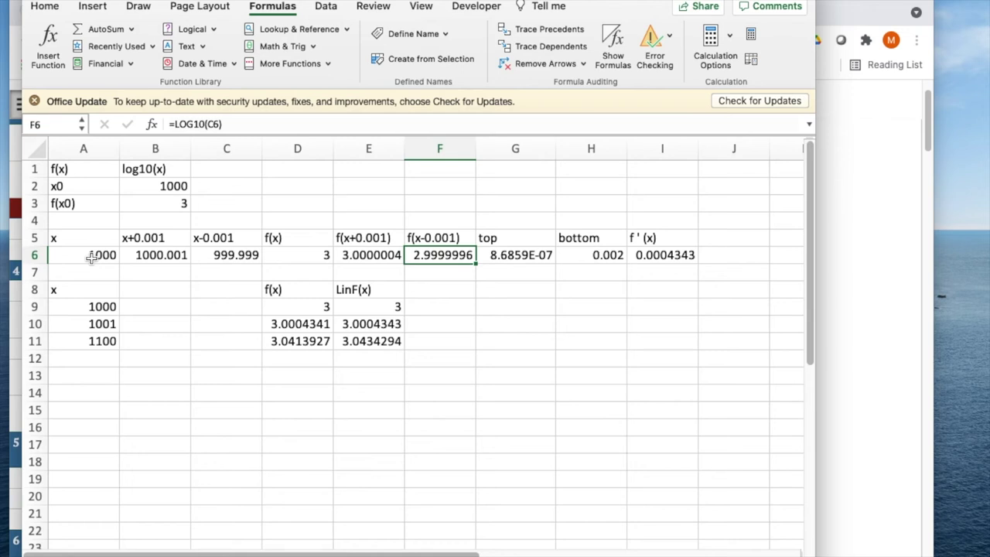
pyautogui.press('Right')
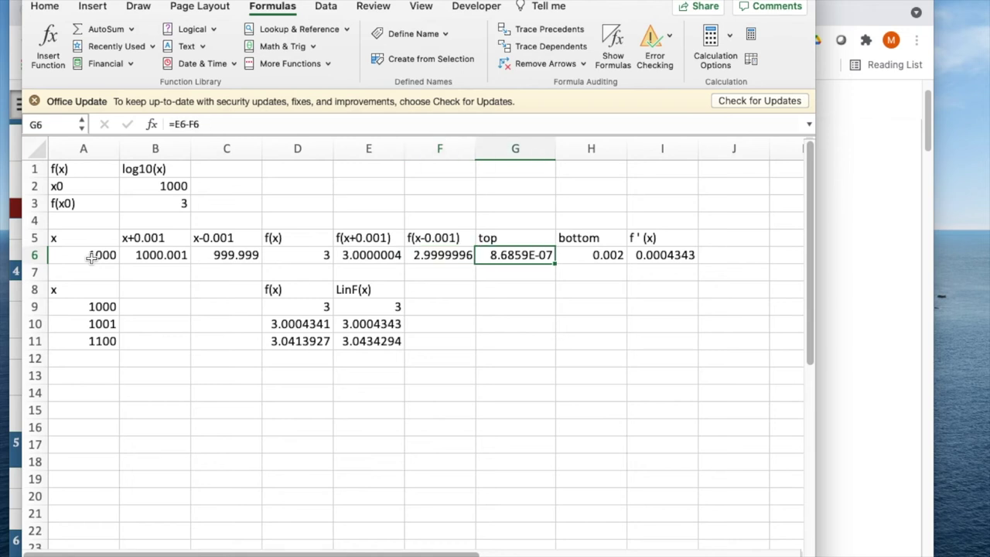
pyautogui.press('Right')
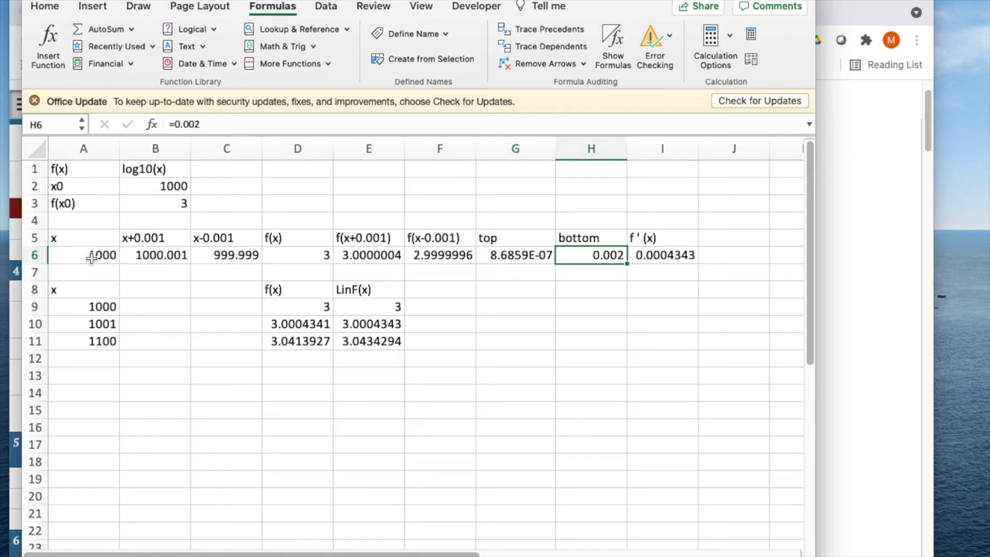
pyautogui.press('Right')
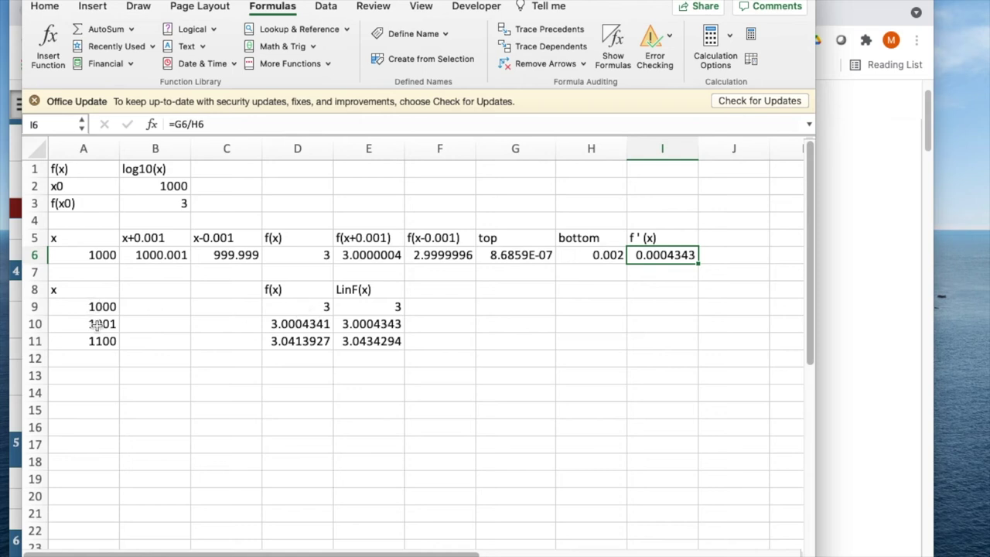
# - Check row 9's log10 f(x) and linear approximation LinF(x) formulas
pyautogui.click(305, 310)
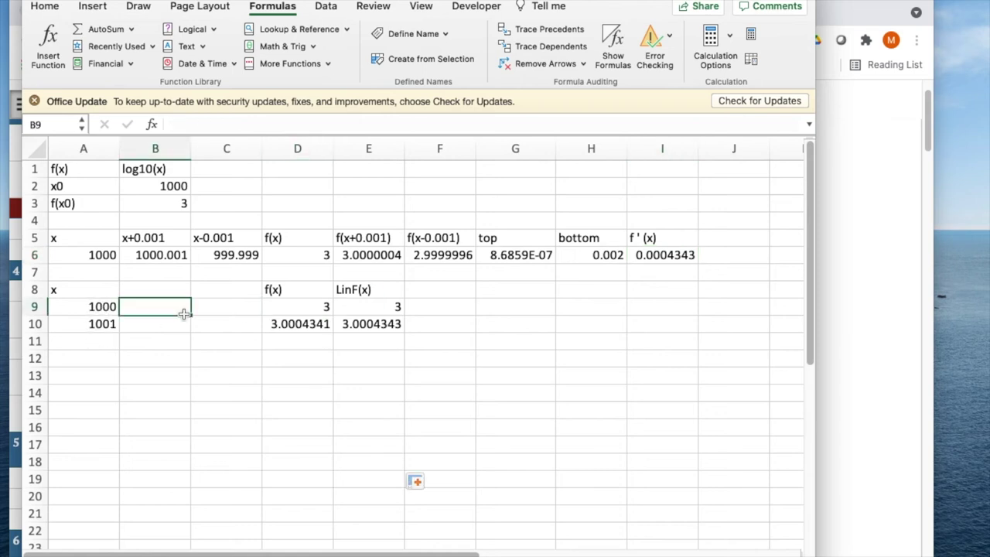
pyautogui.click(299, 307)
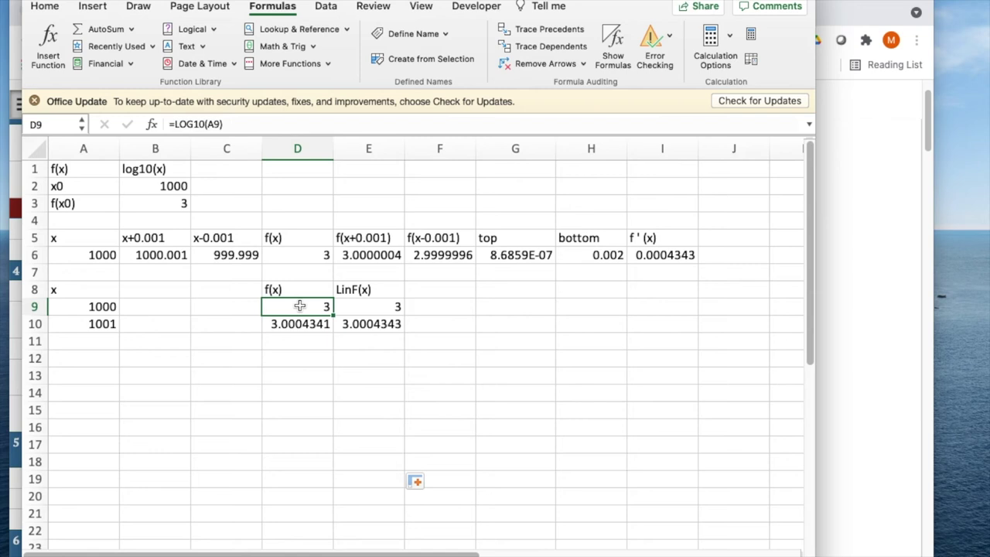
pyautogui.click(372, 311)
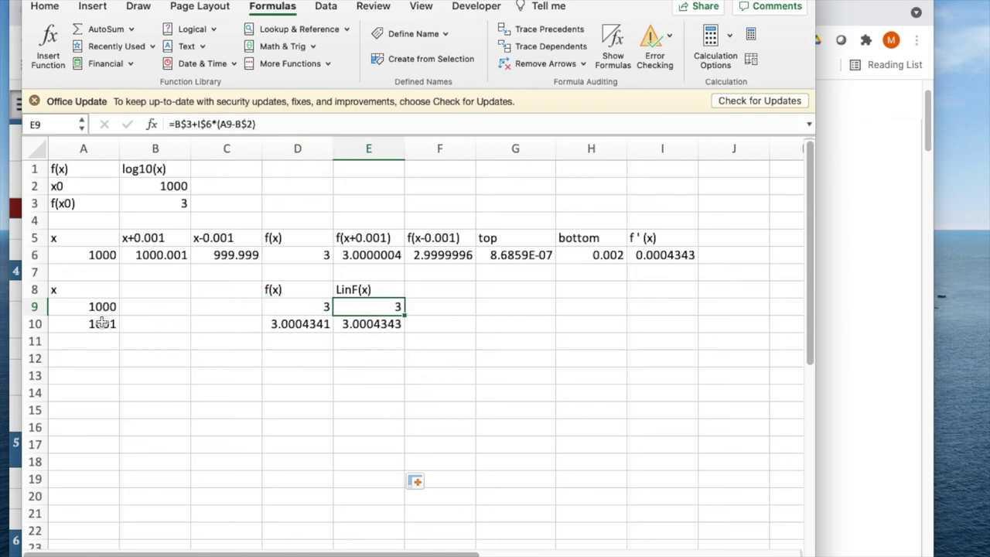
# - Extend the x values and the row-10 f(x) and LinF(x) formulas down to row 20
pyautogui.click(104, 324)
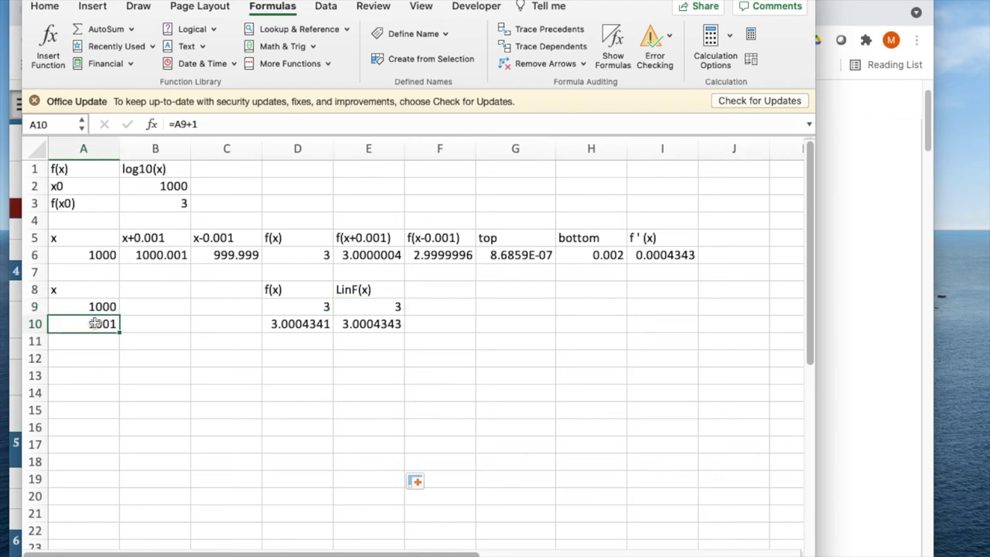
pyautogui.moveTo(118, 334); pyautogui.dragTo(106, 502)
pyautogui.moveTo(313, 323); pyautogui.dragTo(391, 507)
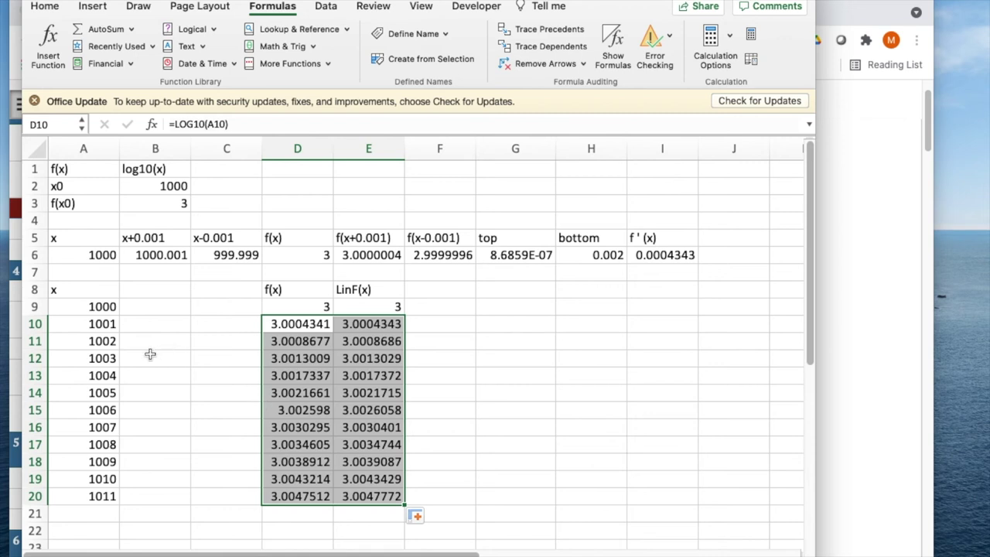
# - Set the last x value in A20 to 1200, then change it to 10000
pyautogui.click(98, 496)
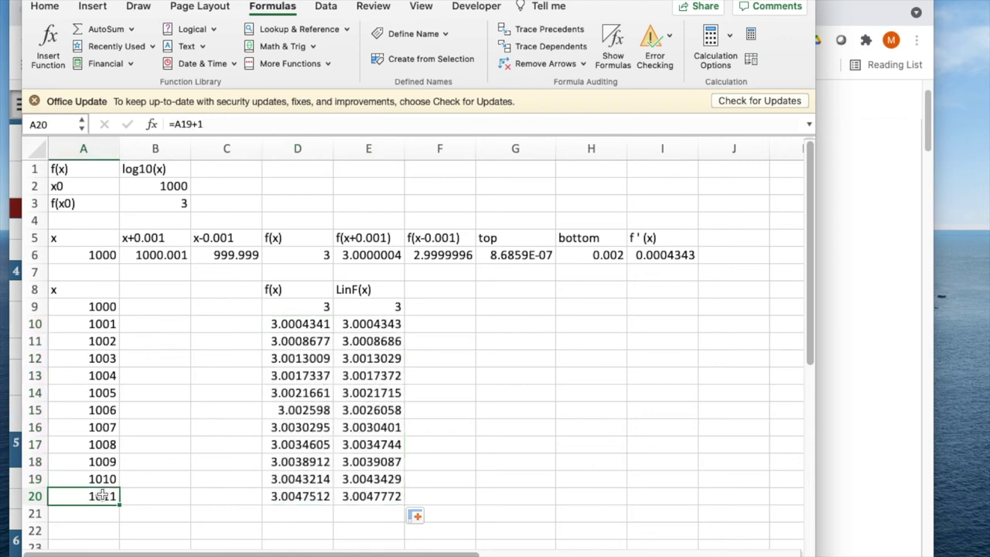
pyautogui.write('1200')
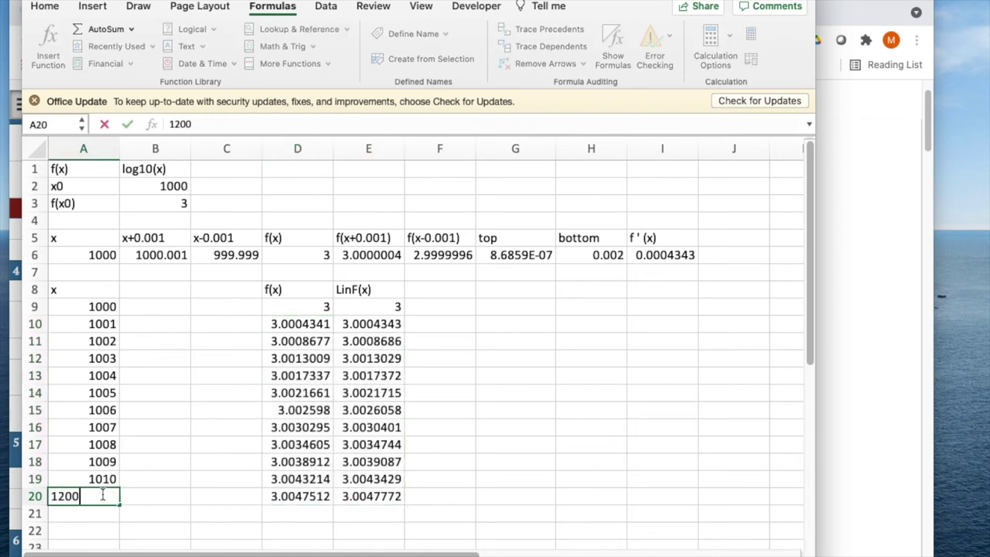
pyautogui.press('Return')
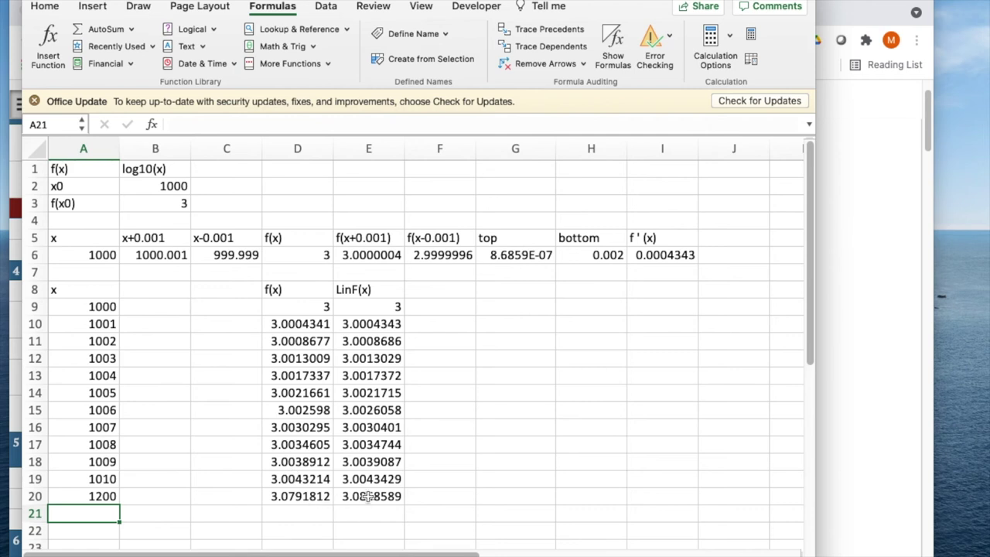
pyautogui.click(75, 498)
pyautogui.write('199')
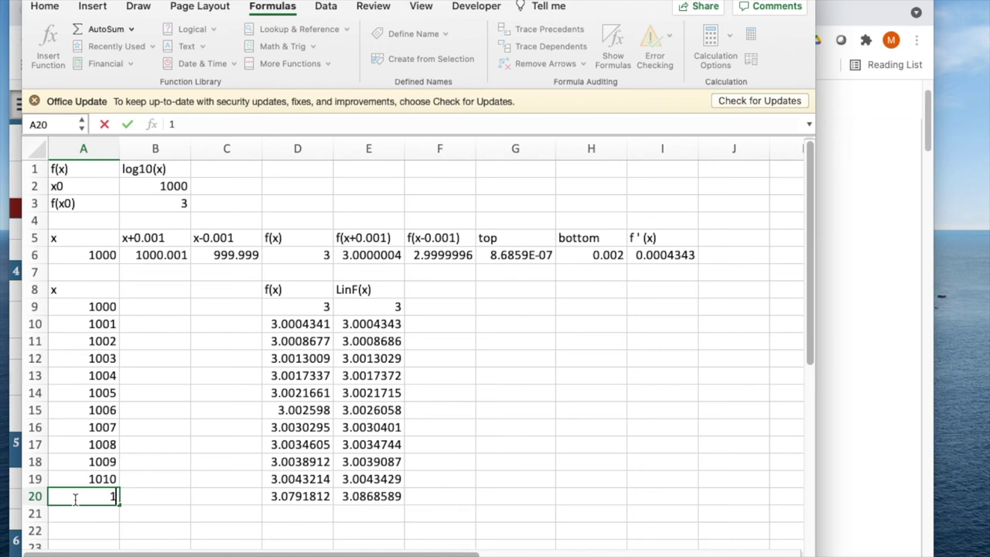
pyautogui.write('0000')
pyautogui.press('Return')
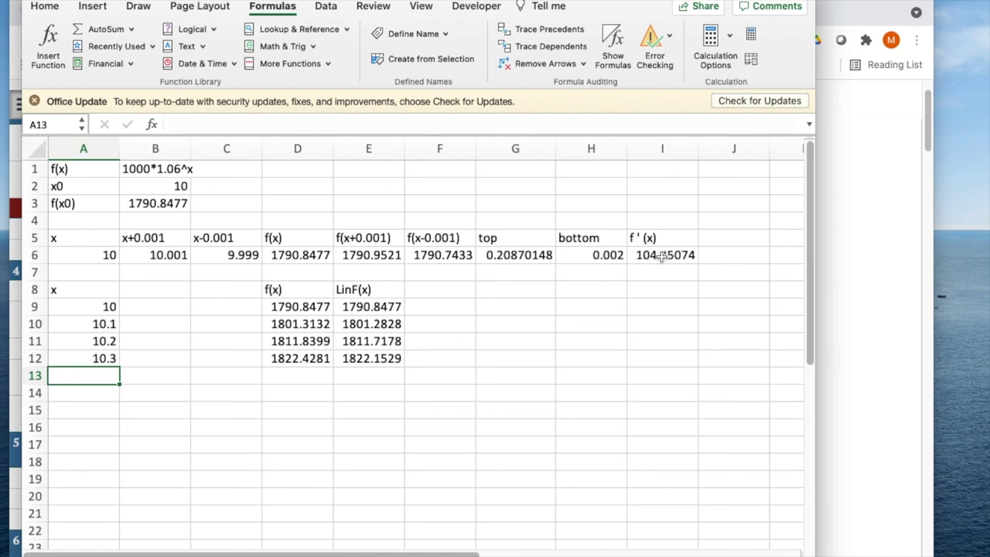
# - Inspect the exponential sheet's derivative estimate in I6 and the 1000*1.06^x formula in D9
pyautogui.click(661, 257)
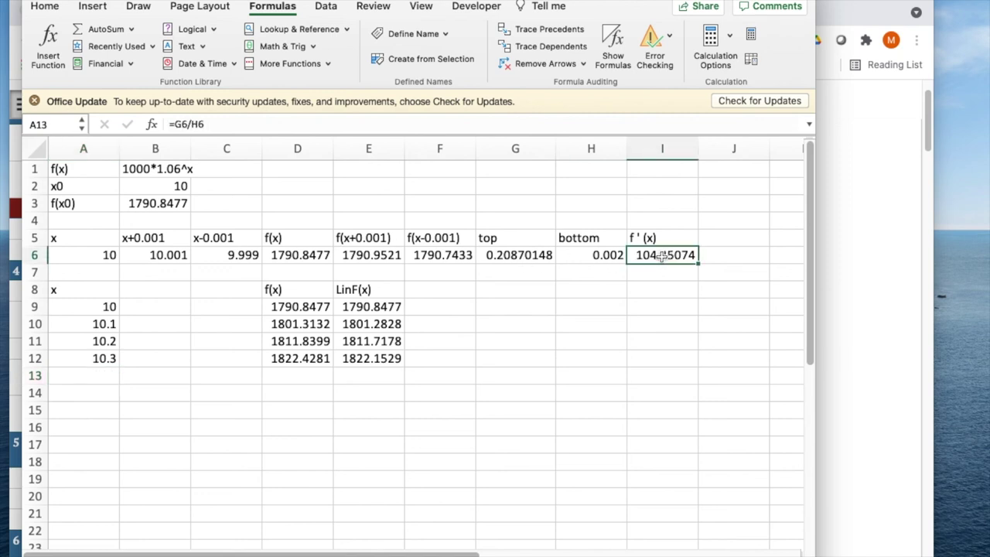
pyautogui.click(298, 306)
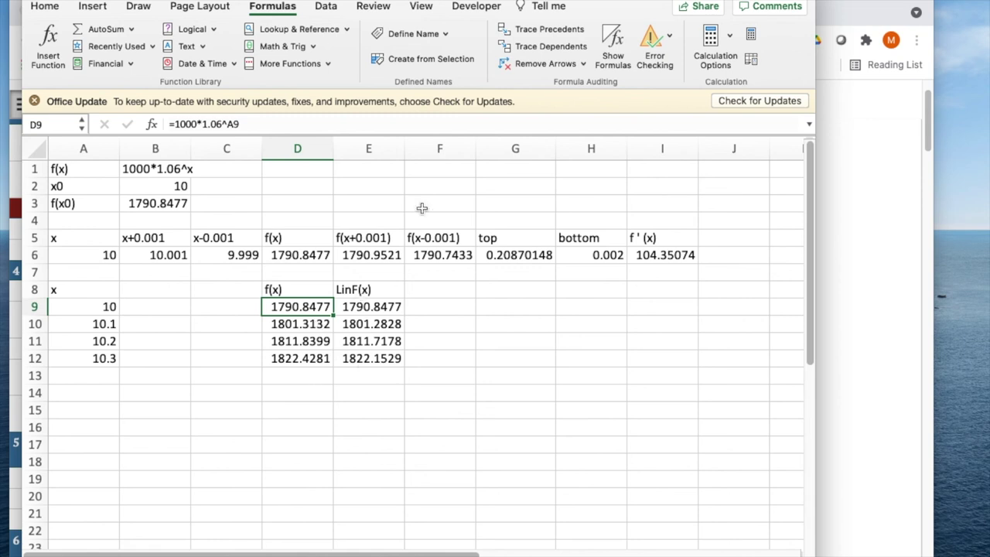
pyautogui.click(612, 38)
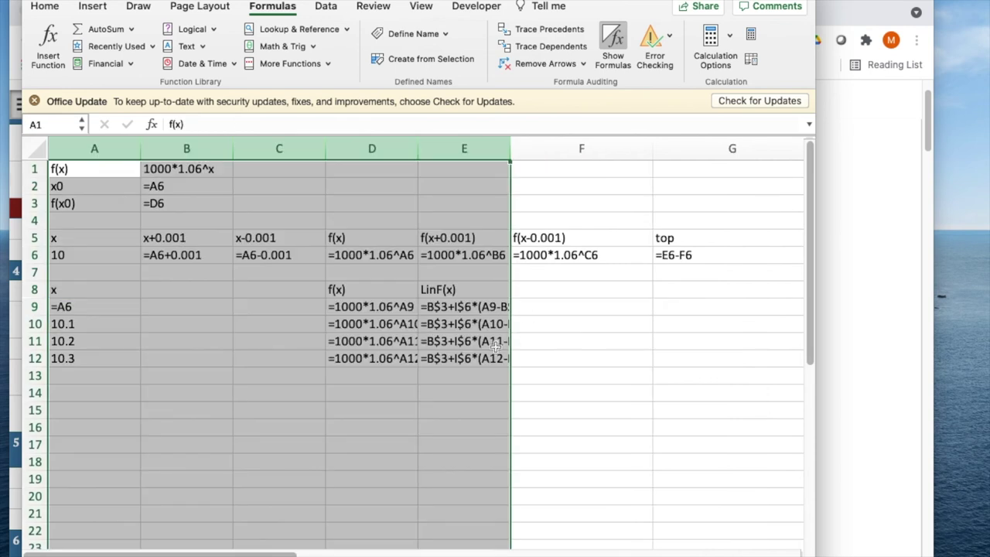
pyautogui.click(470, 307)
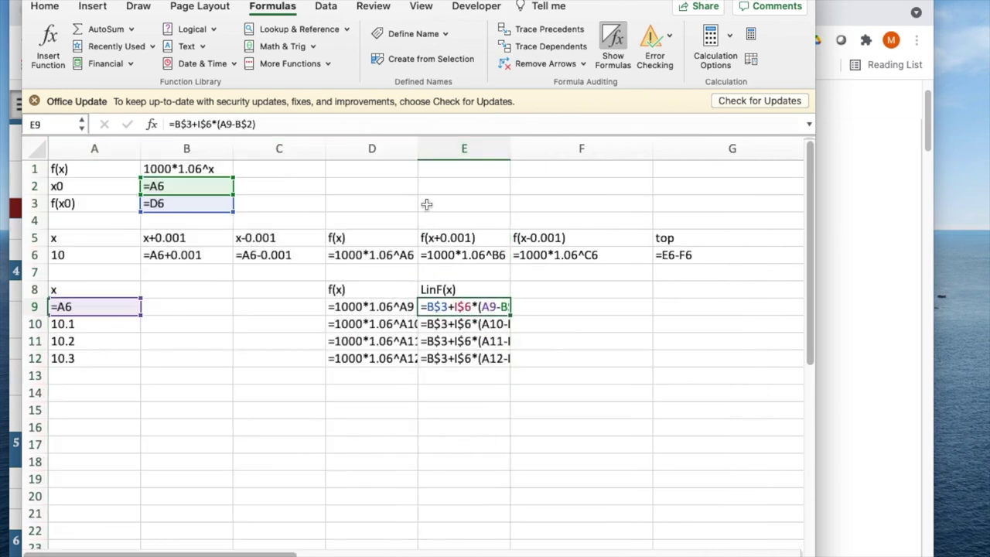
pyautogui.moveTo(415, 149); pyautogui.dragTo(566, 147)
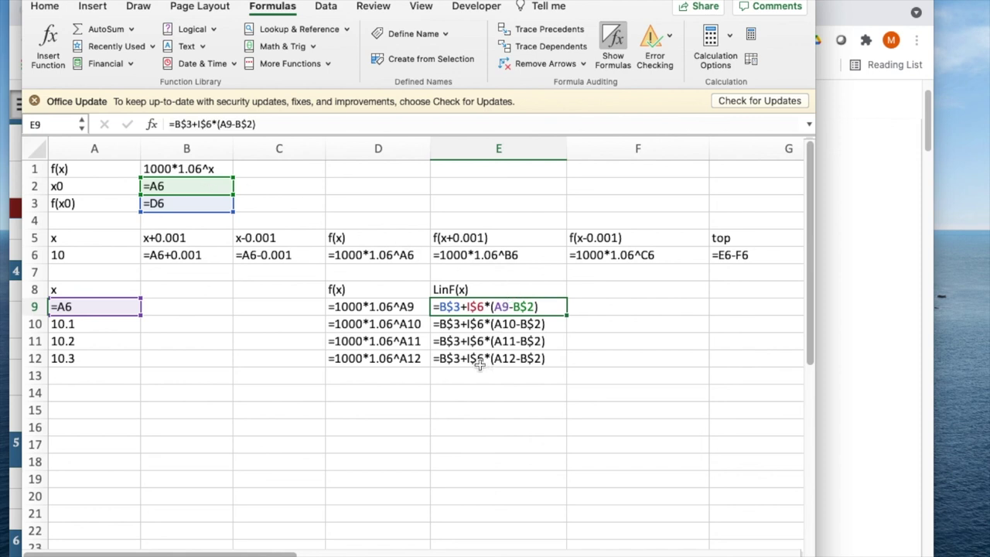
pyautogui.click(613, 43)
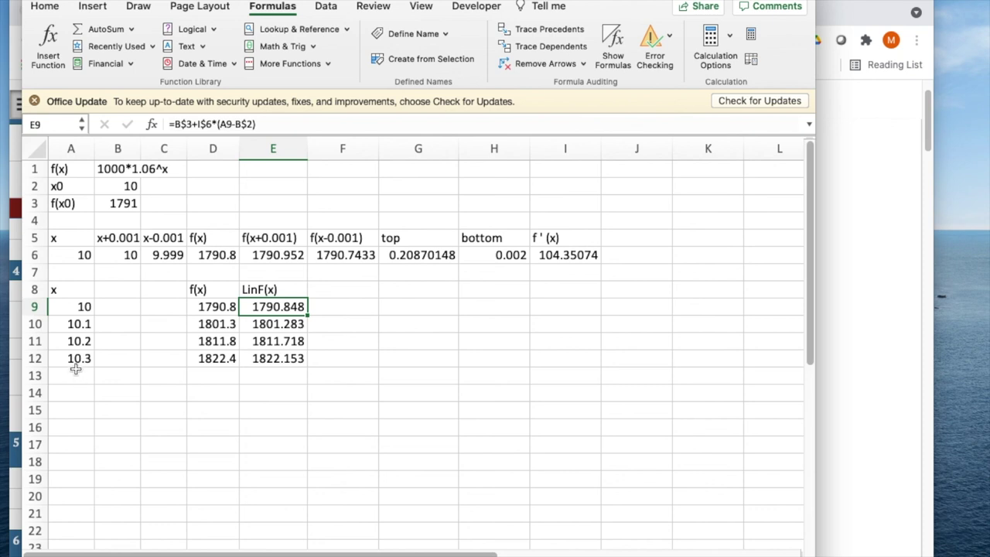
# - Copy row 12 down to row 13 and set its x to 20
pyautogui.moveTo(75, 360); pyautogui.dragTo(307, 384)
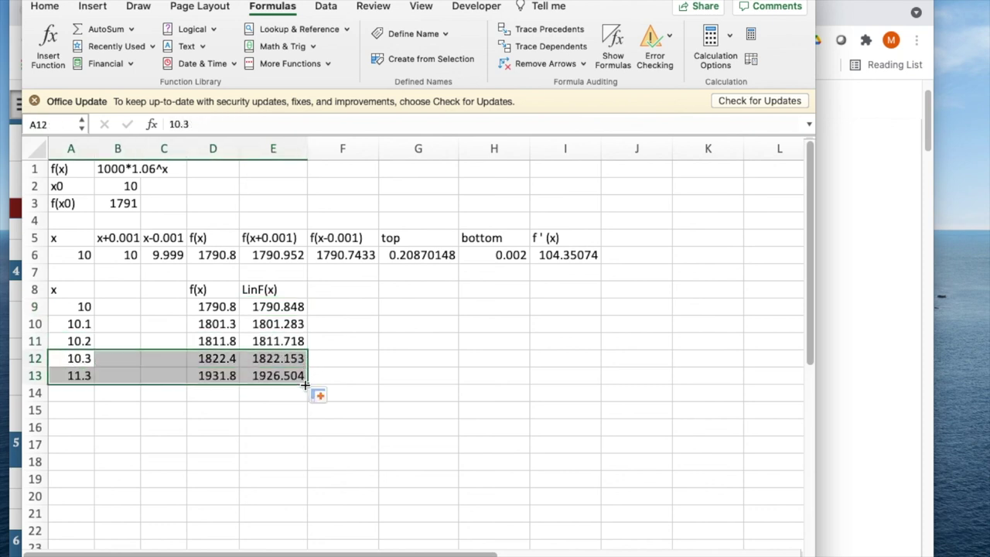
pyautogui.click(71, 375)
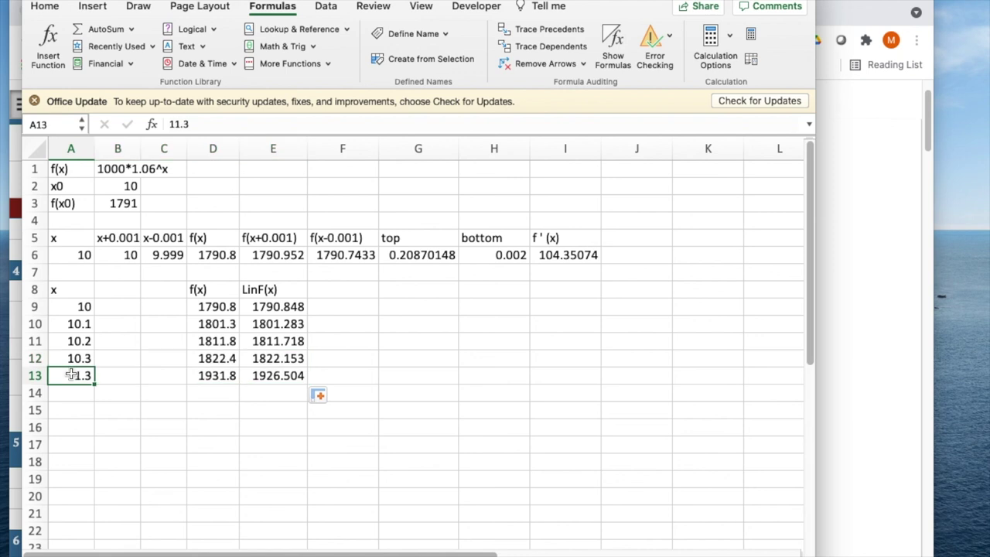
pyautogui.write('20')
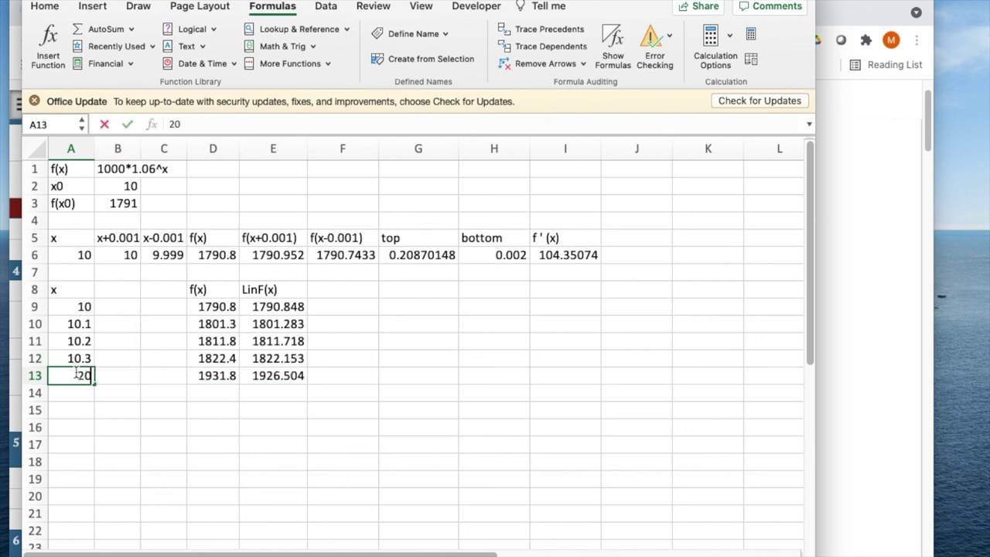
pyautogui.press('Return')
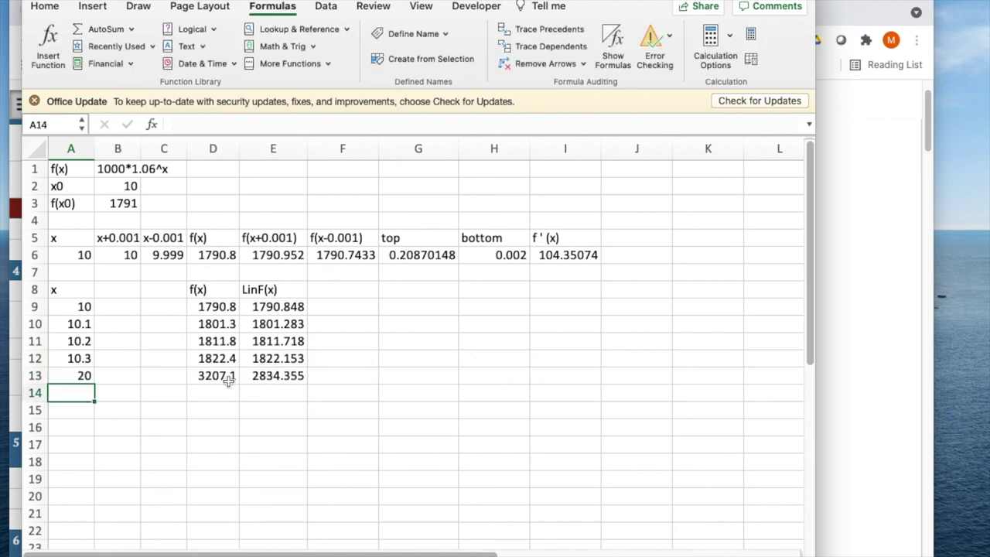